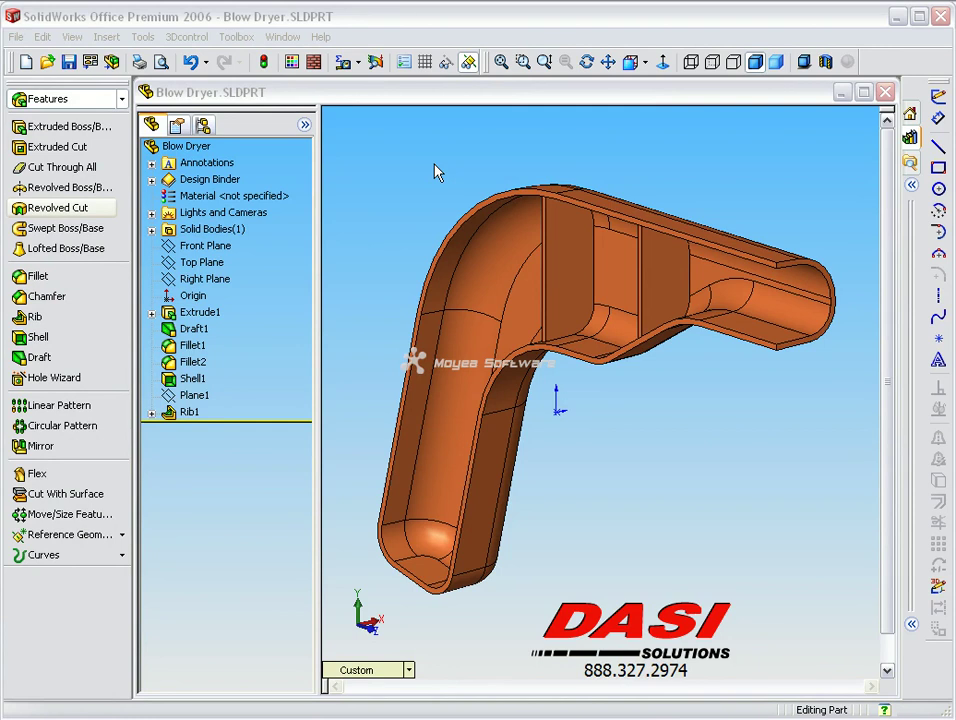
Step: Create a new empty part from the Part_MM template
mouse_move(410, 139)
middle_mouse_down()
mouse_move(397, 145)
mouse_move(418, 141)
mouse_move(395, 146)
middle_mouse_up()
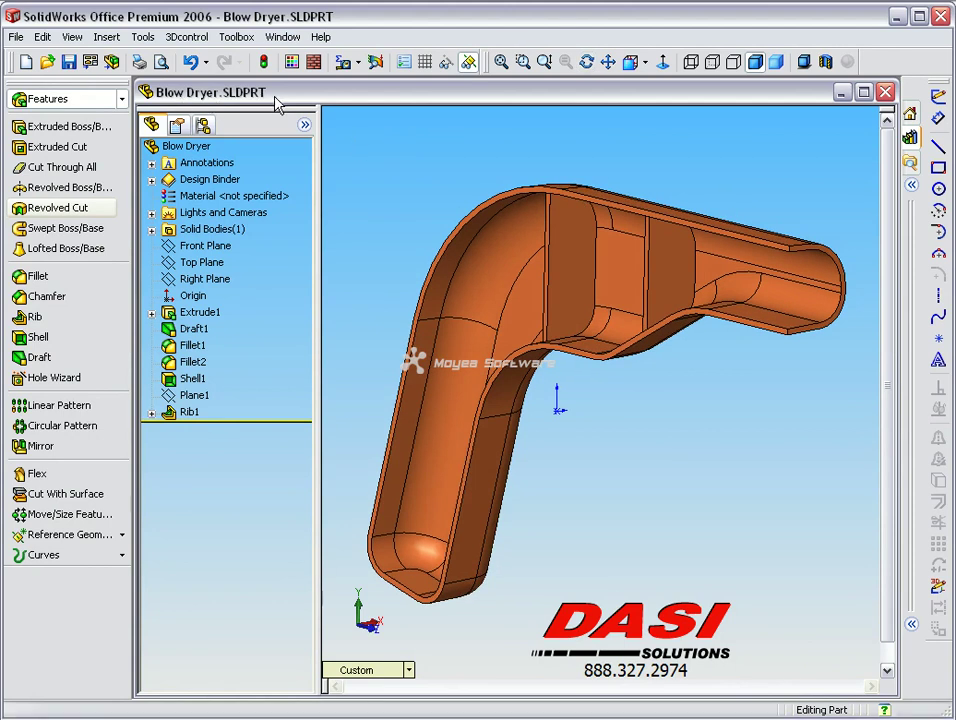
left_click(27, 63)
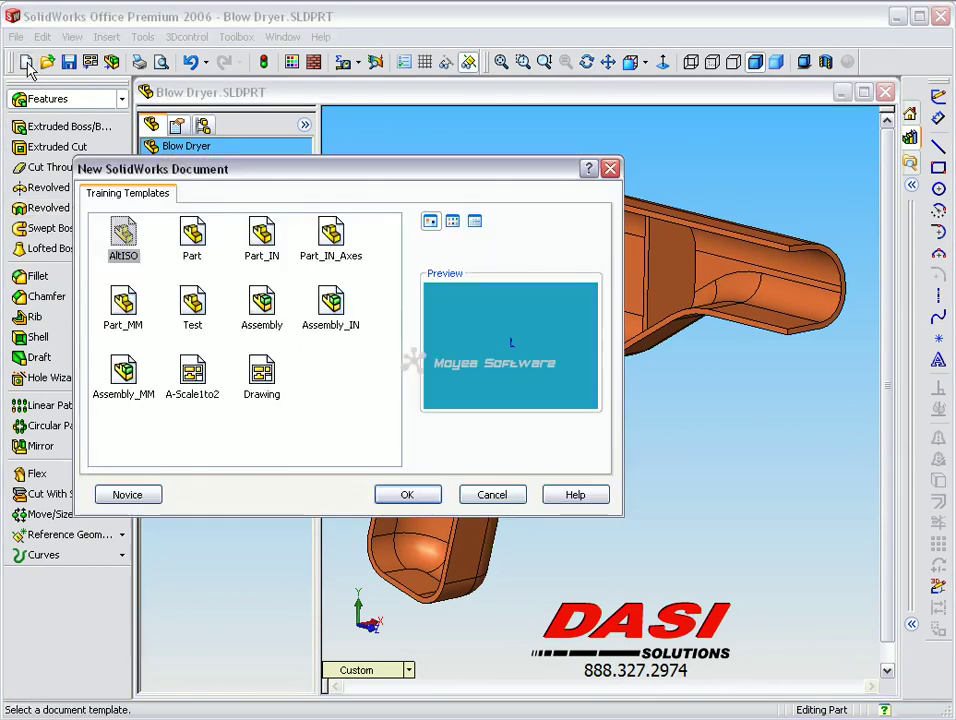
left_click(125, 302)
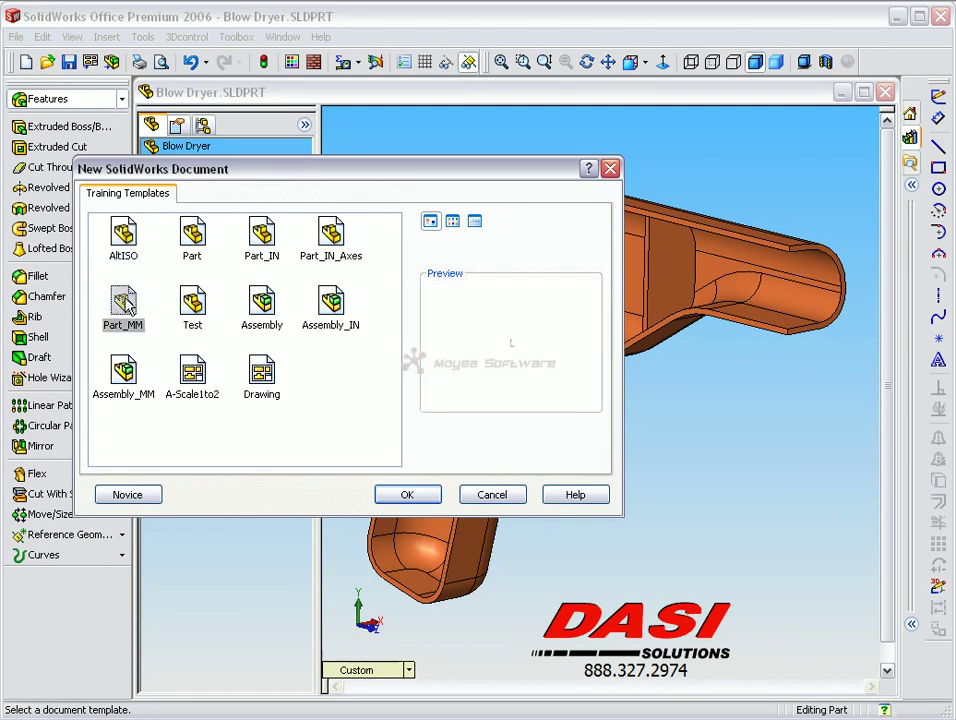
left_click(416, 502)
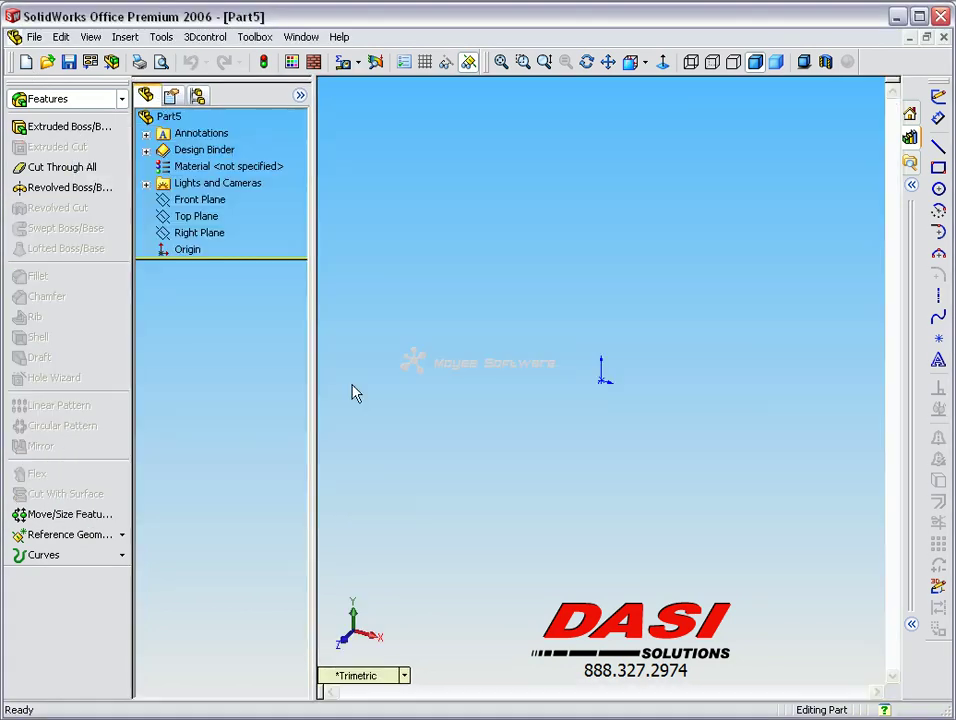
Step: Insert Blow Dryer.SLDPRT as the base body, placed at the origin
left_click(125, 38)
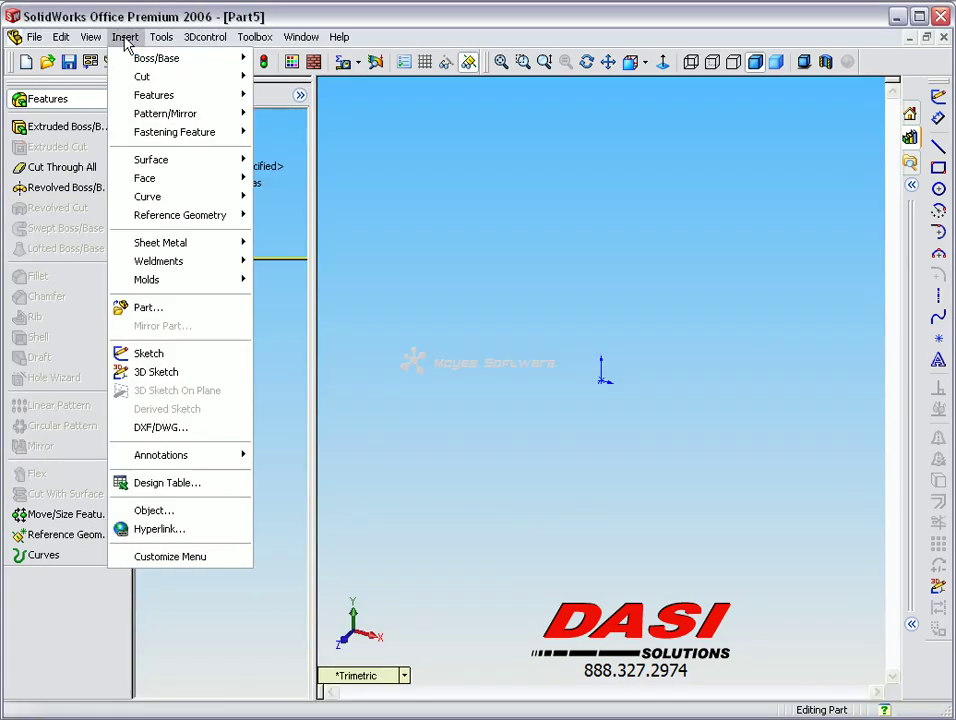
left_click(142, 310)
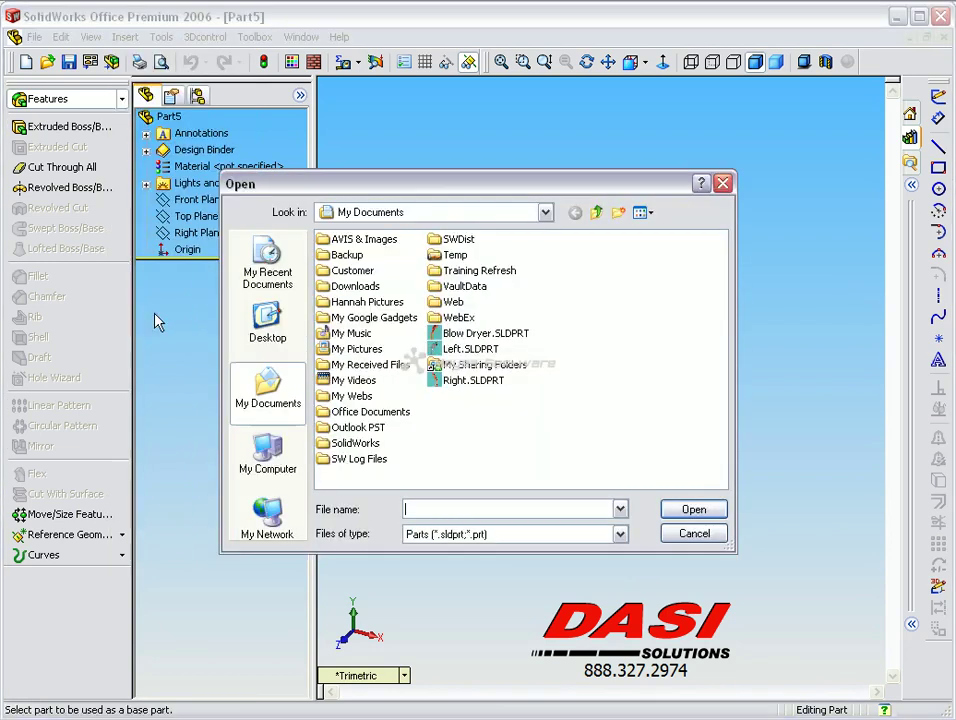
left_click(461, 338)
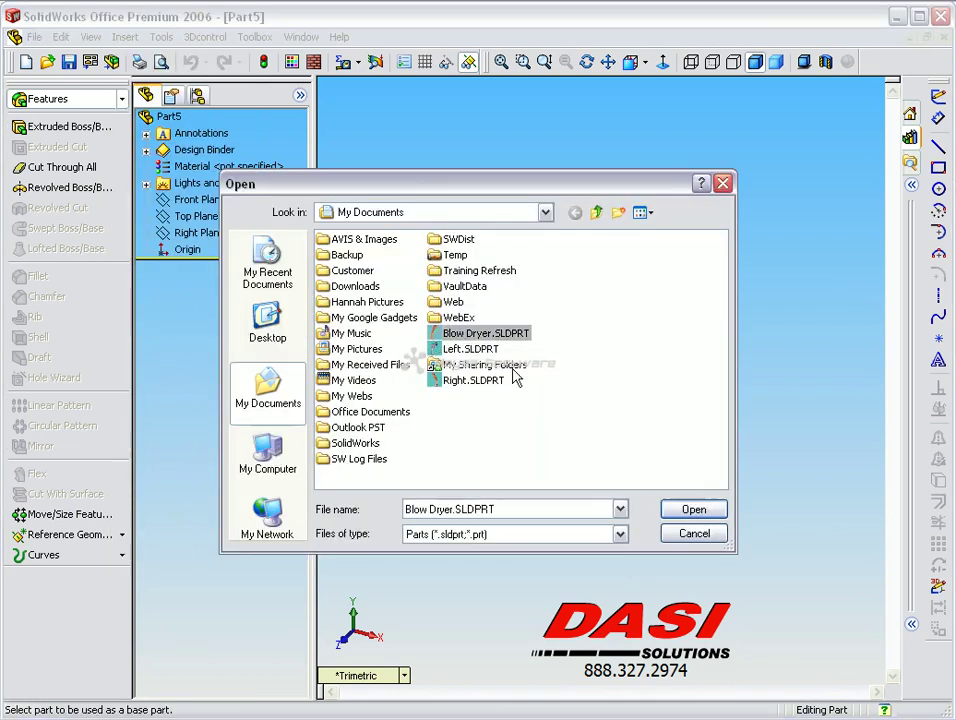
left_click(683, 510)
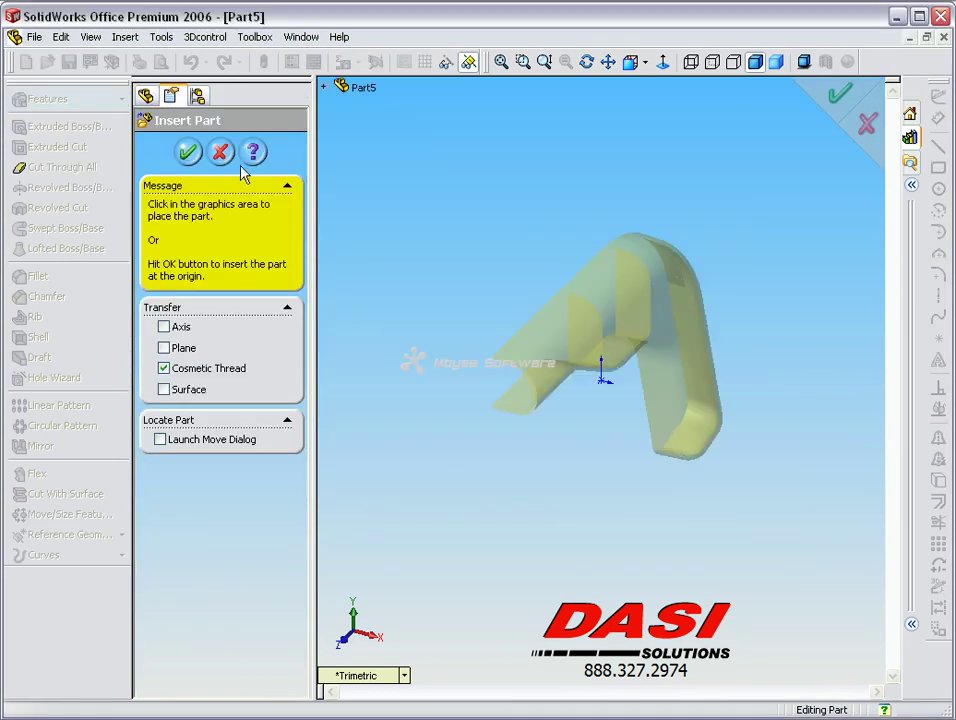
left_click(188, 152)
middle_click_drag(480, 222, 623, 320)
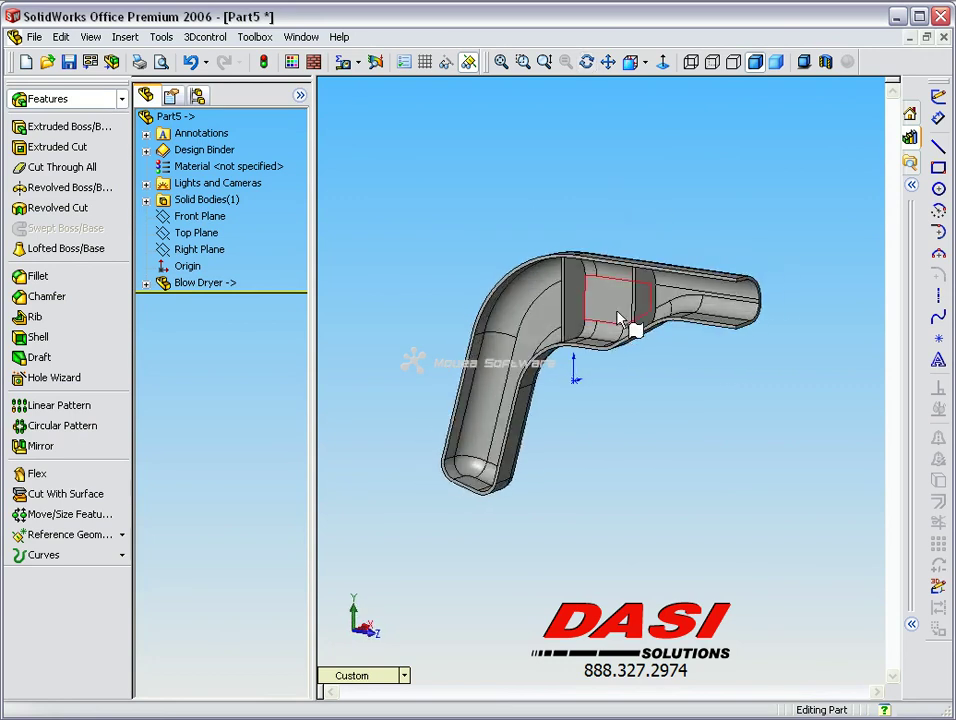
scroll(623, 322, "down", 2)
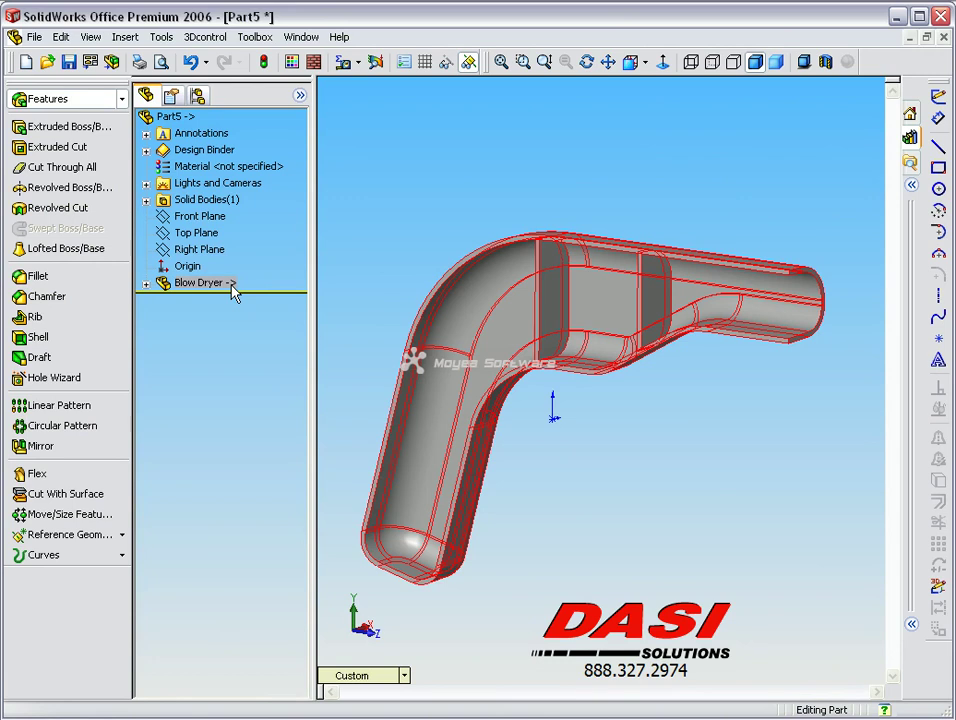
Step: Save the new derived part as BD Left.SLDPRT
left_click(68, 62)
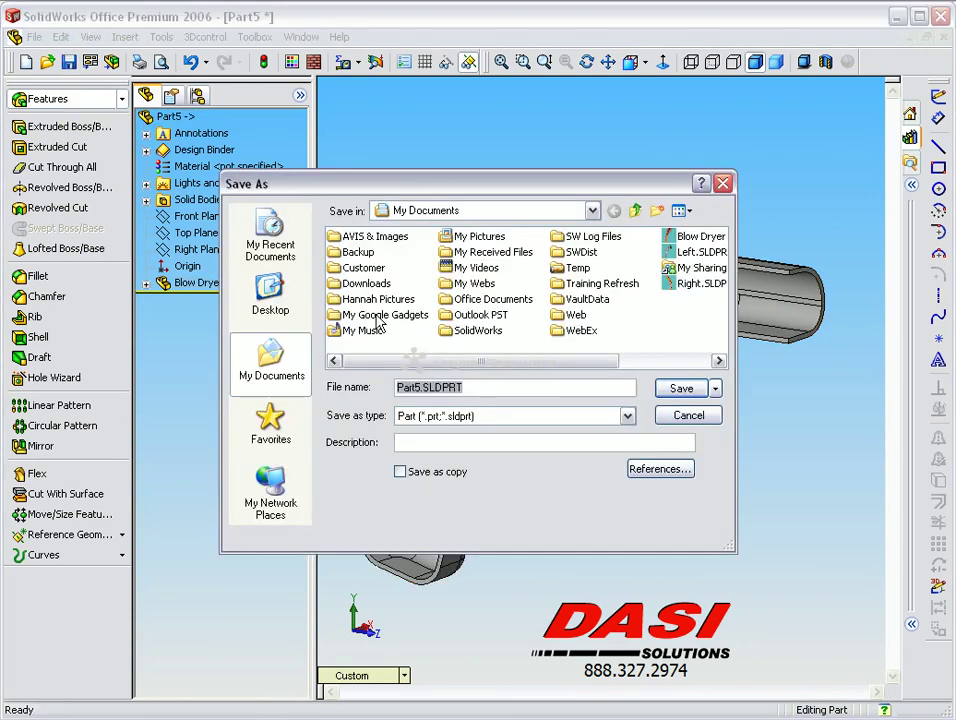
type("B")
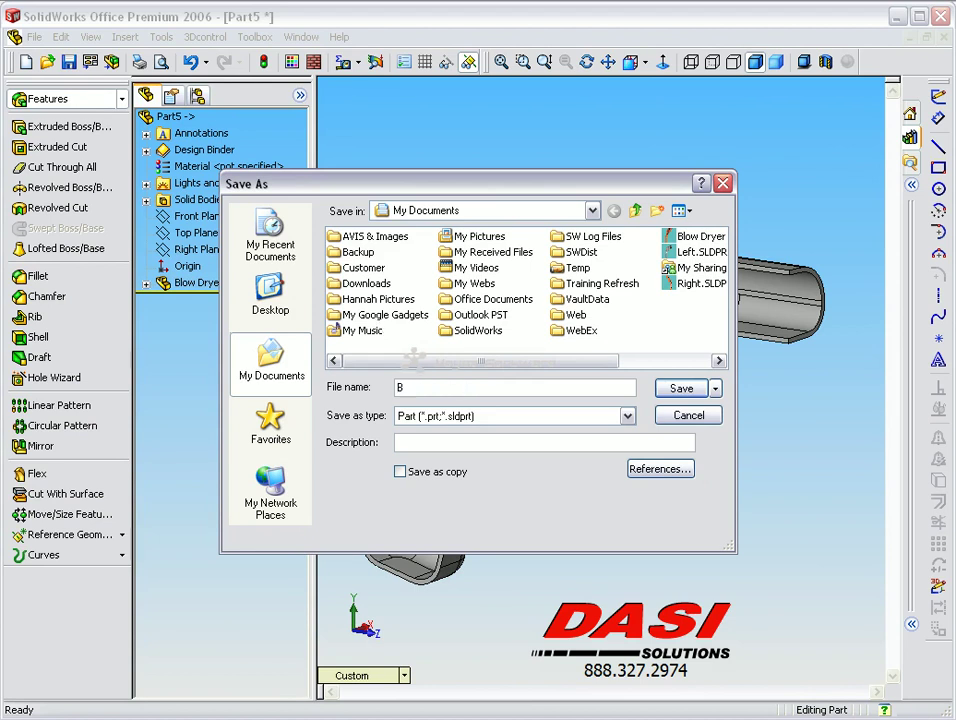
type("D Let")
left_click(688, 389)
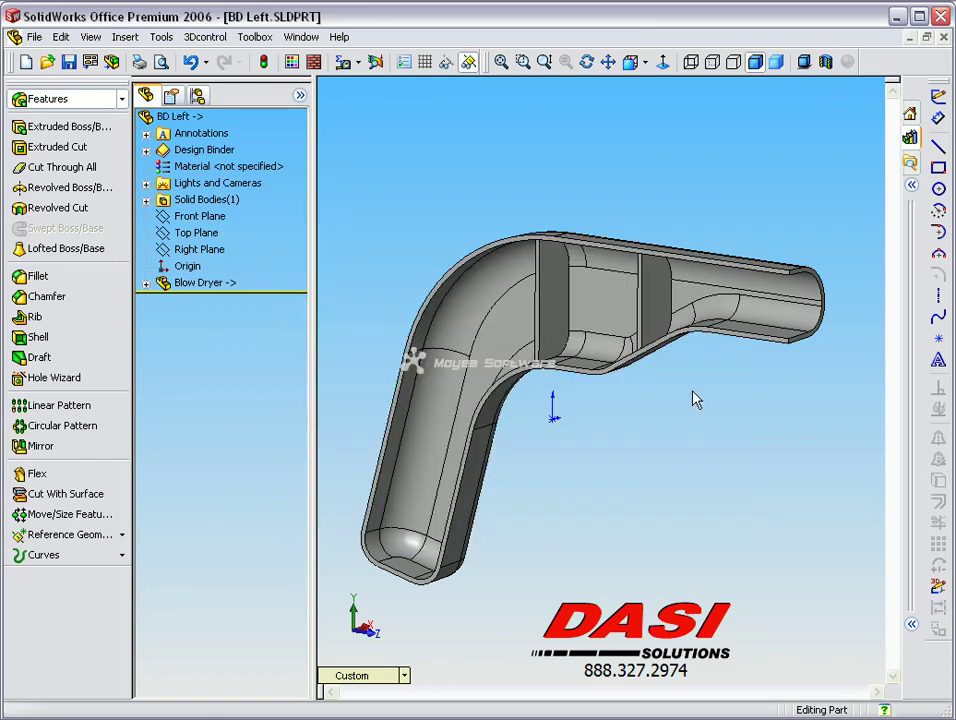
middle_click_drag(471, 171, 586, 222)
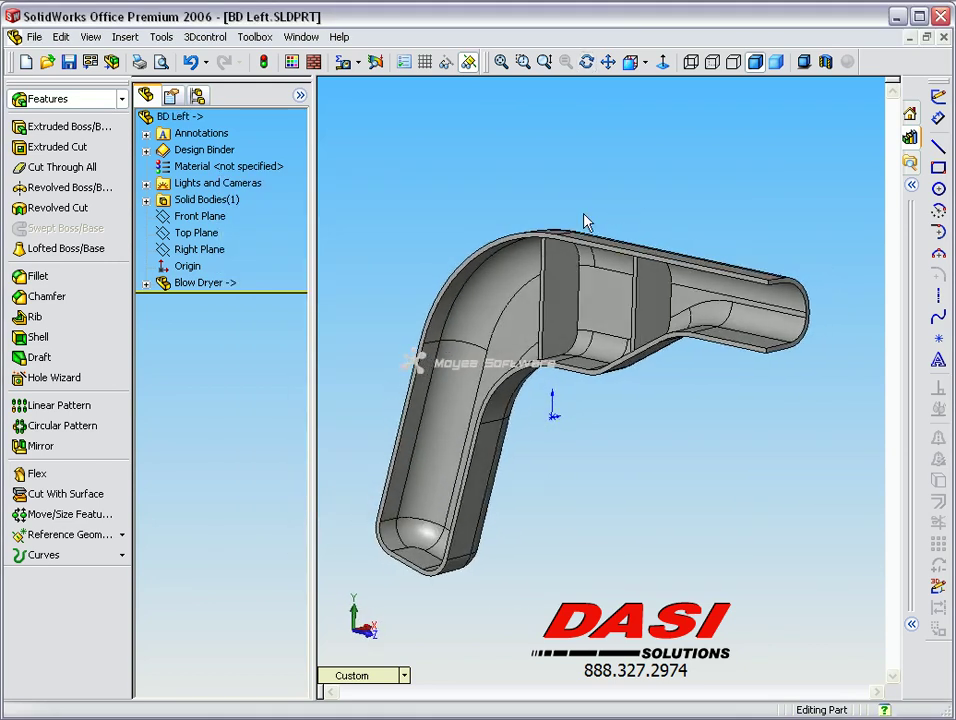
Step: Switch back to the Blow Dryer master part window
left_click(308, 40)
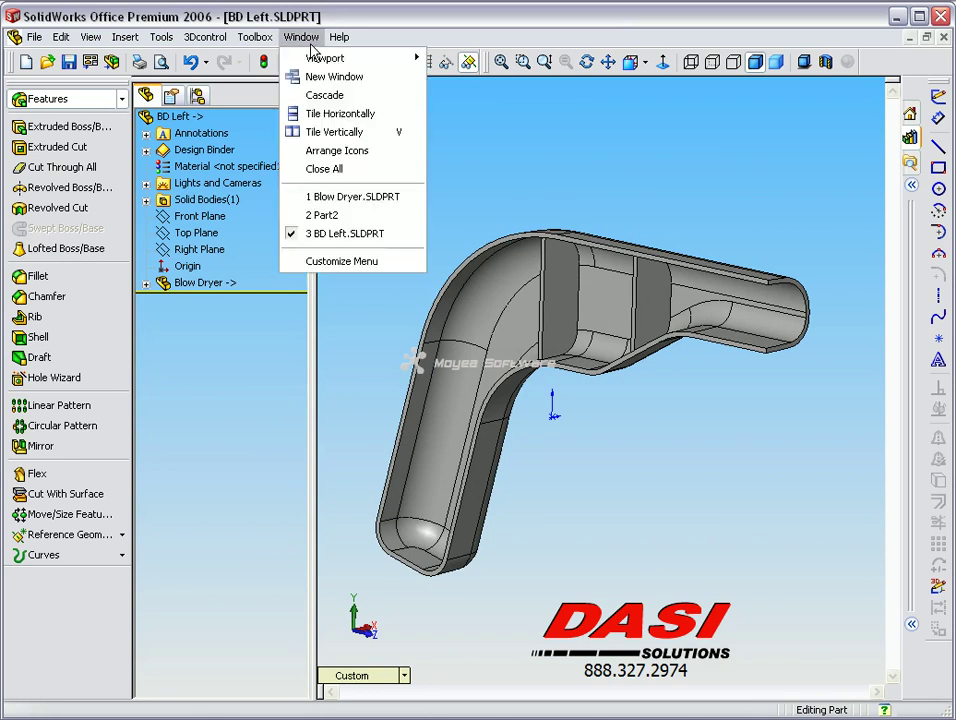
left_click(318, 196)
mouse_move(408, 160)
middle_mouse_down()
mouse_move(419, 153)
mouse_move(423, 163)
middle_mouse_up()
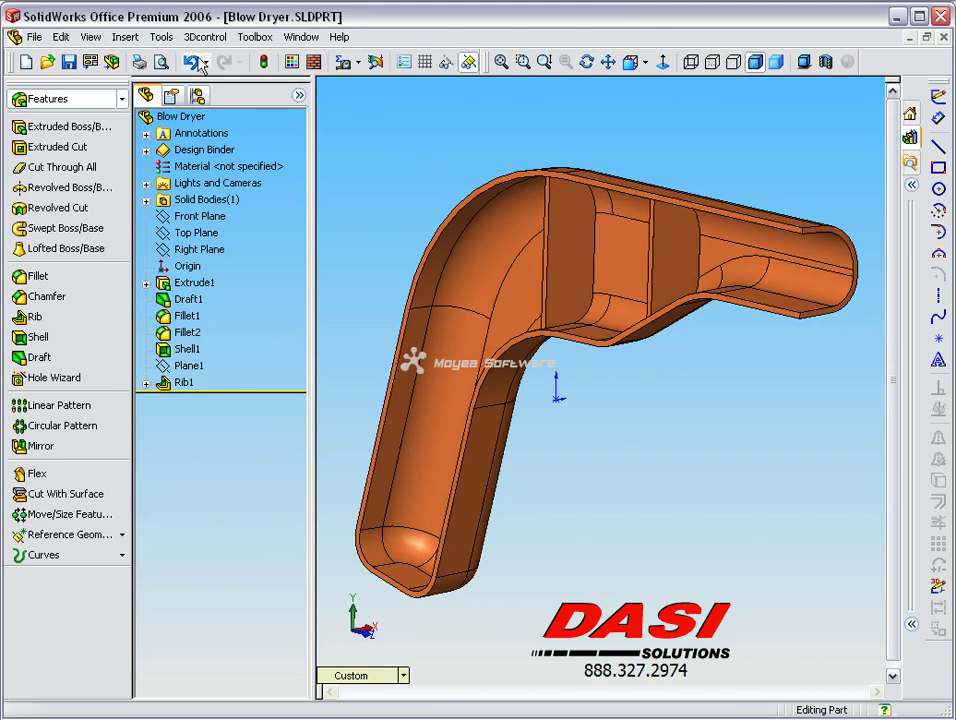
Step: Select the flat Extrude1 face on the Blow Dryer to mirror about
left_click(125, 37)
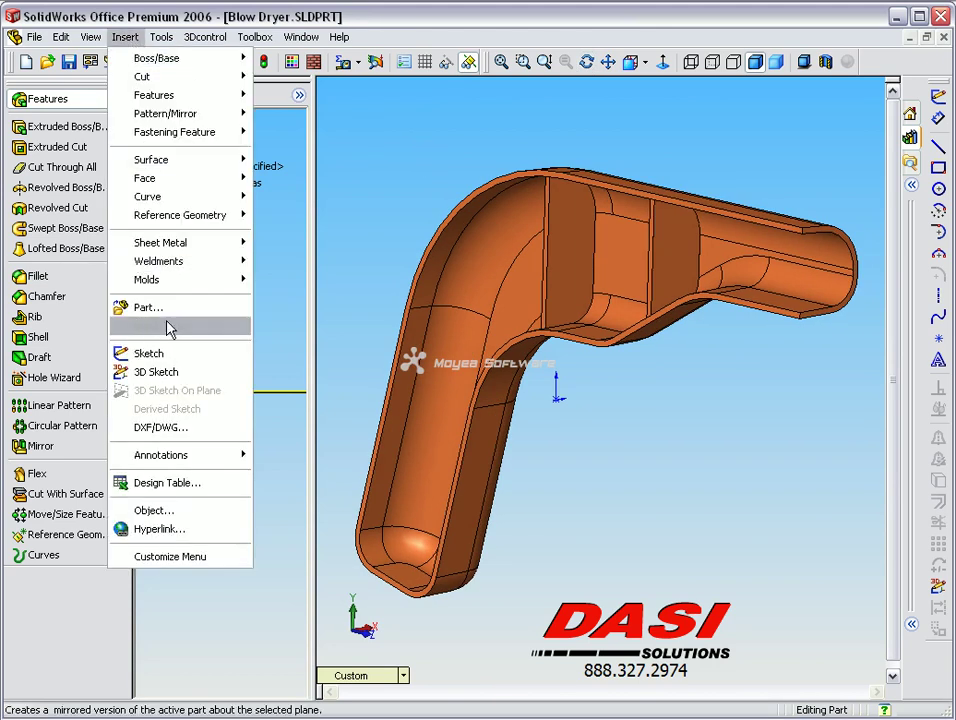
left_click(397, 257)
scroll(401, 254, "down", 2)
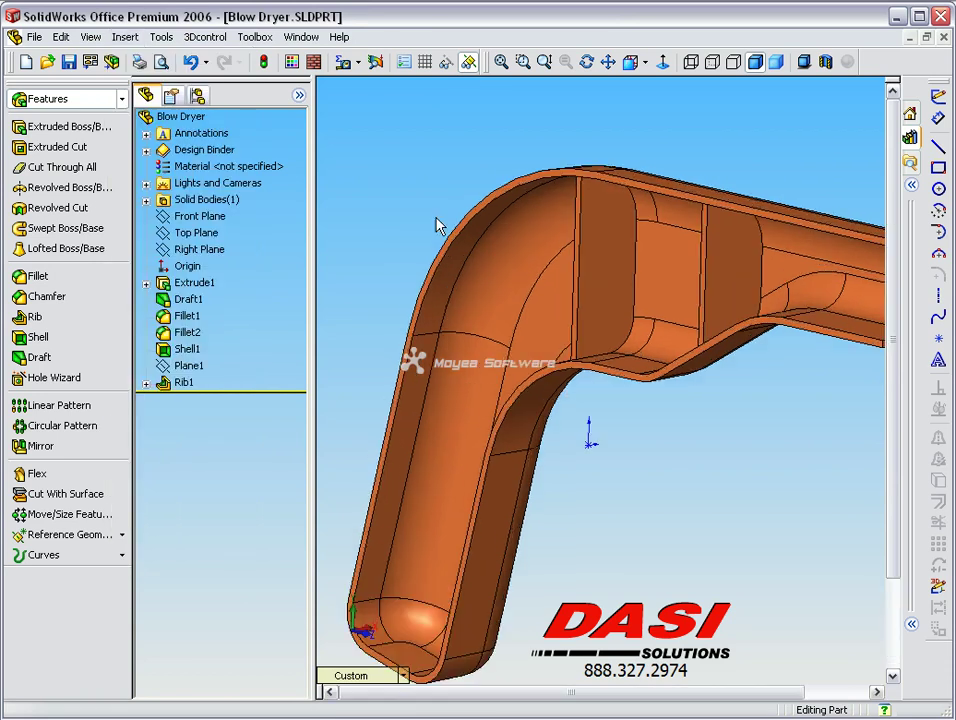
scroll(464, 235, "down", 2)
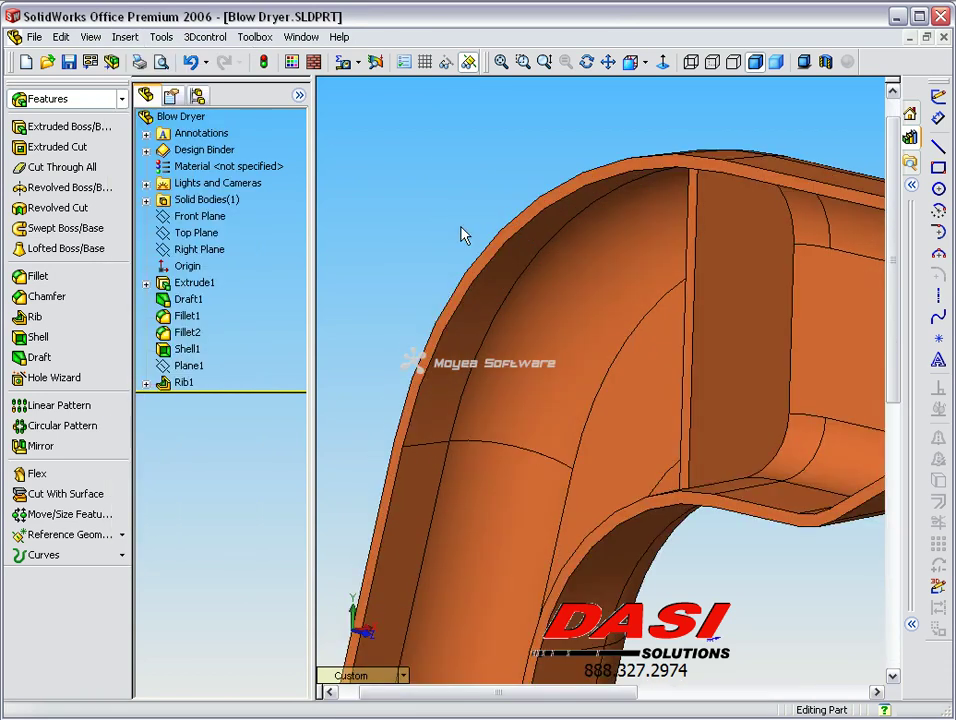
left_click(619, 348)
scroll(619, 348, "up", 5)
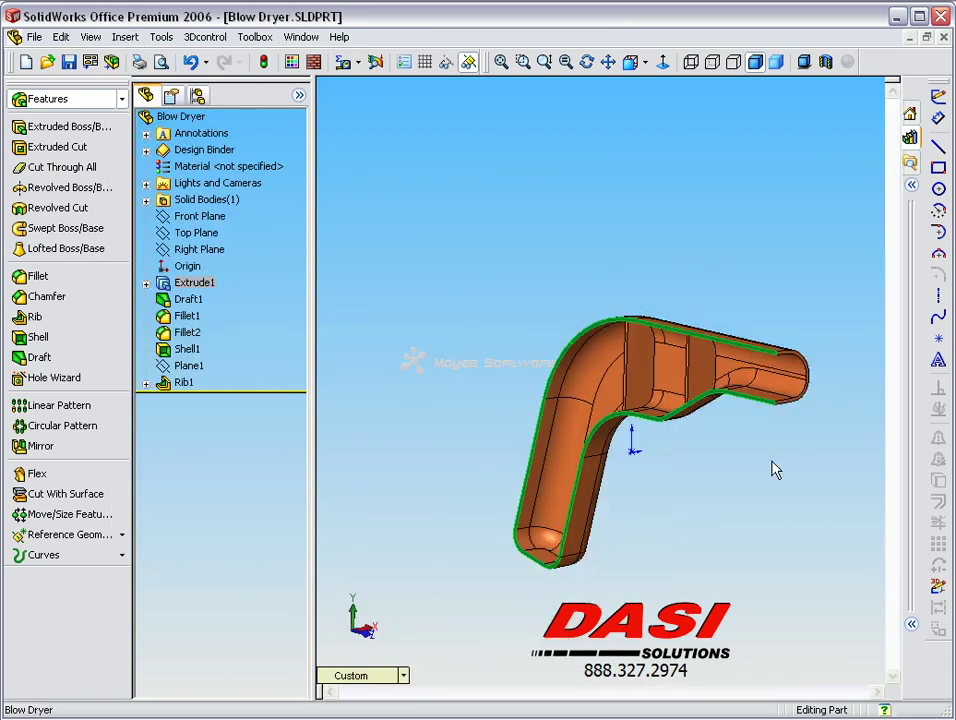
scroll(600, 380, "down", 1)
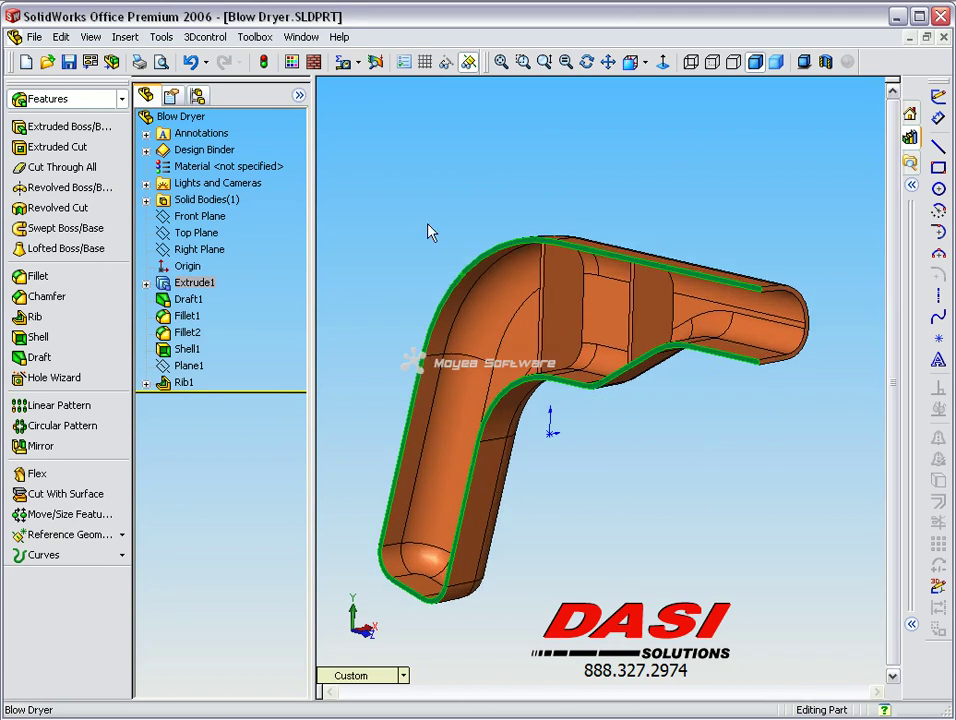
left_click(125, 37)
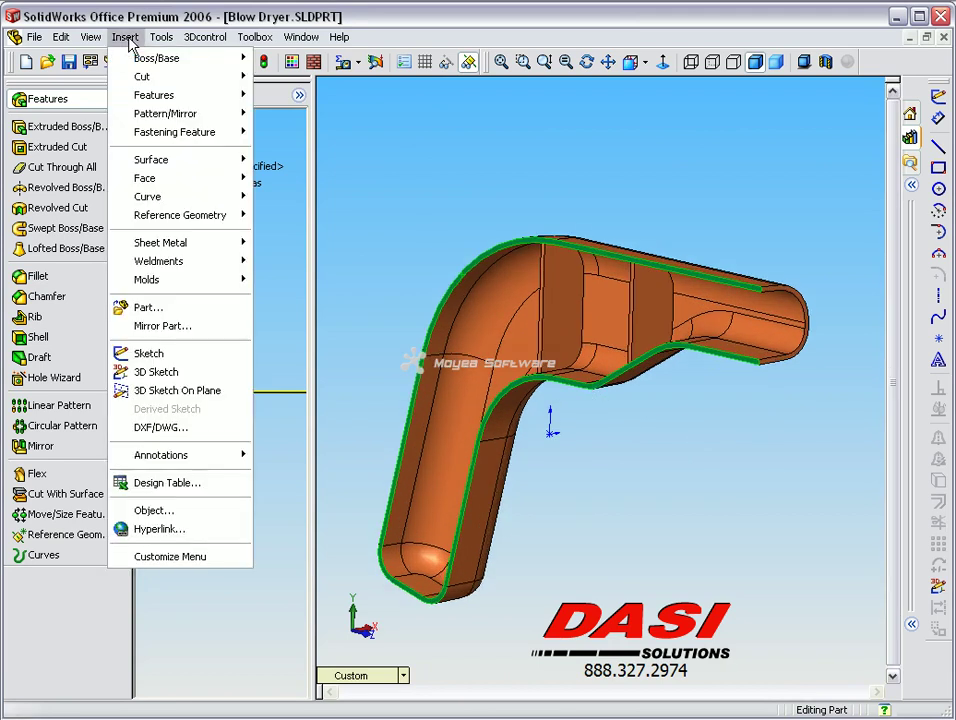
Step: Create a mirrored Blow Dryer part with Mirror Part and accept the inserted body
left_click(141, 328)
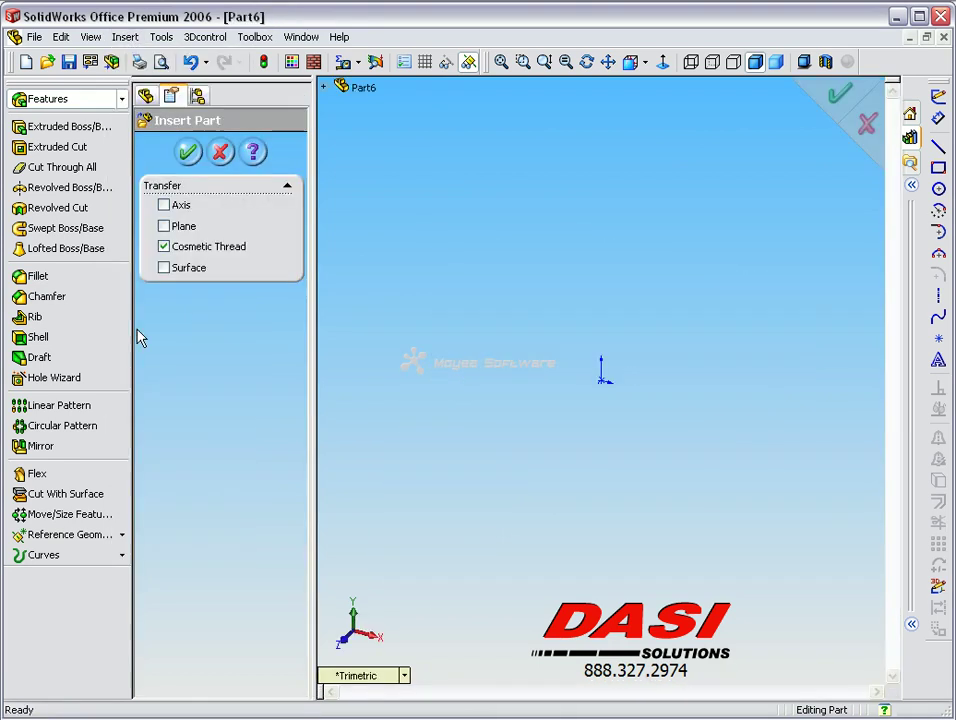
left_click(188, 152)
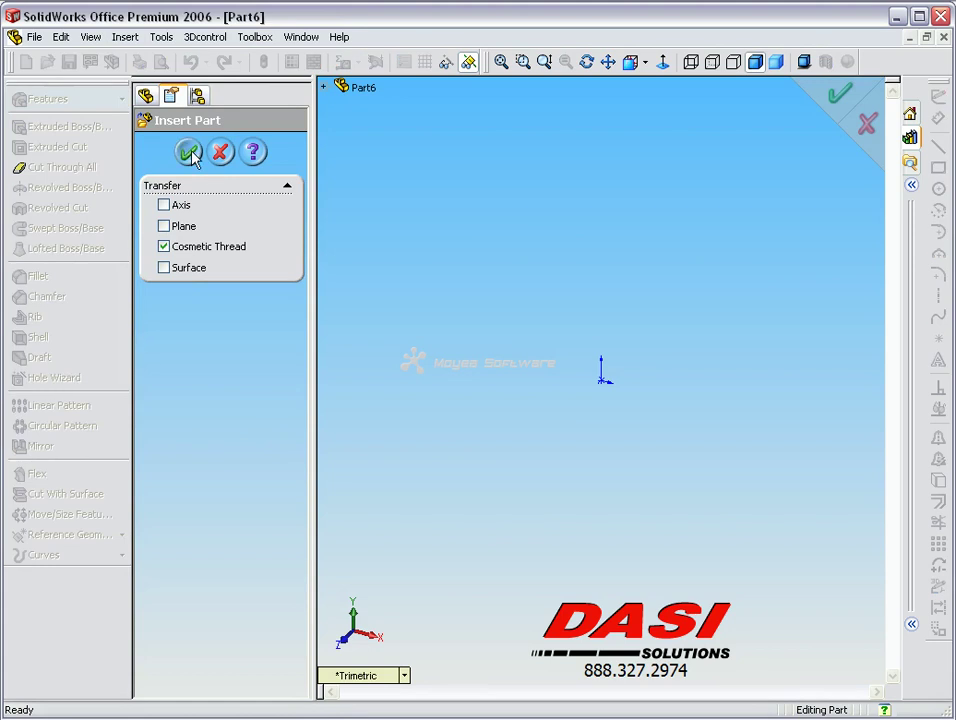
middle_click_drag(450, 269, 573, 292)
scroll(573, 292, "down", 2)
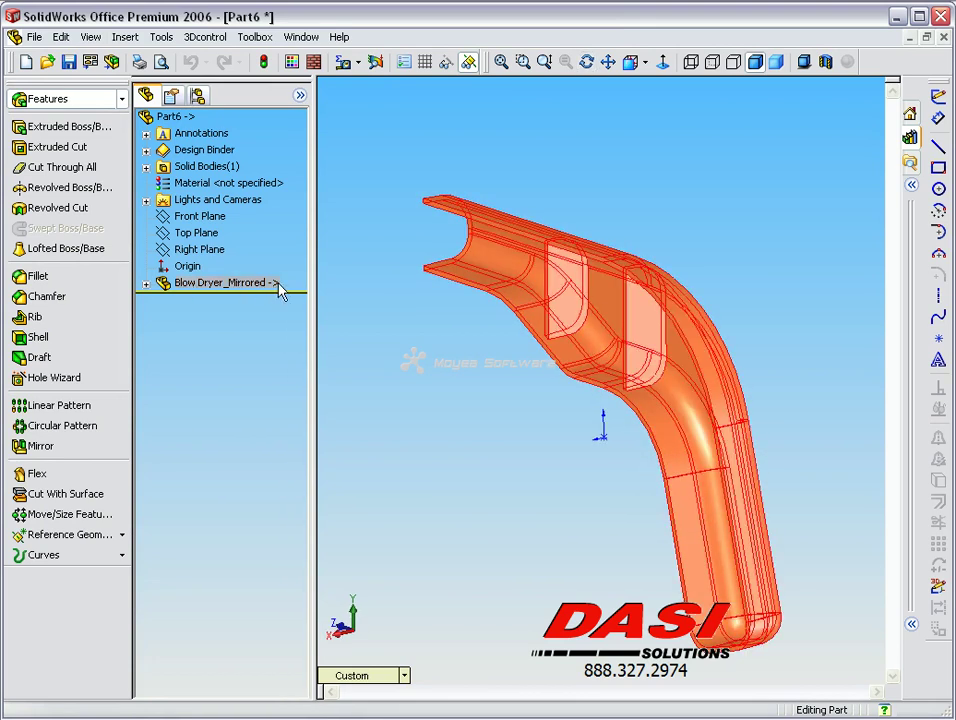
Step: Save the mirrored part as BD Right.SLDPRT
left_click(70, 63)
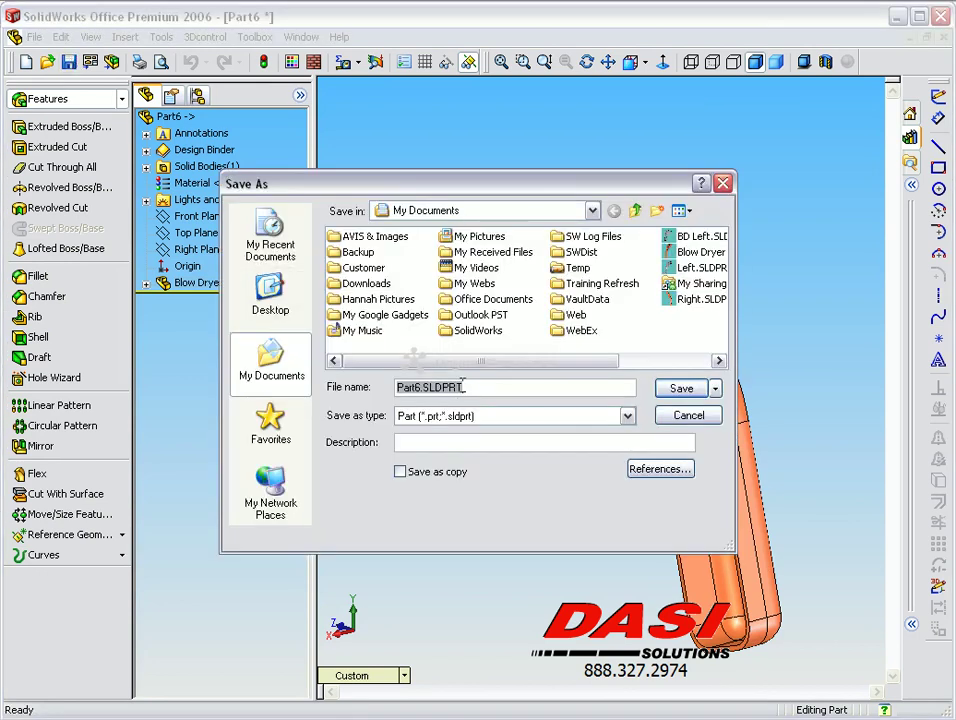
type("BD Right")
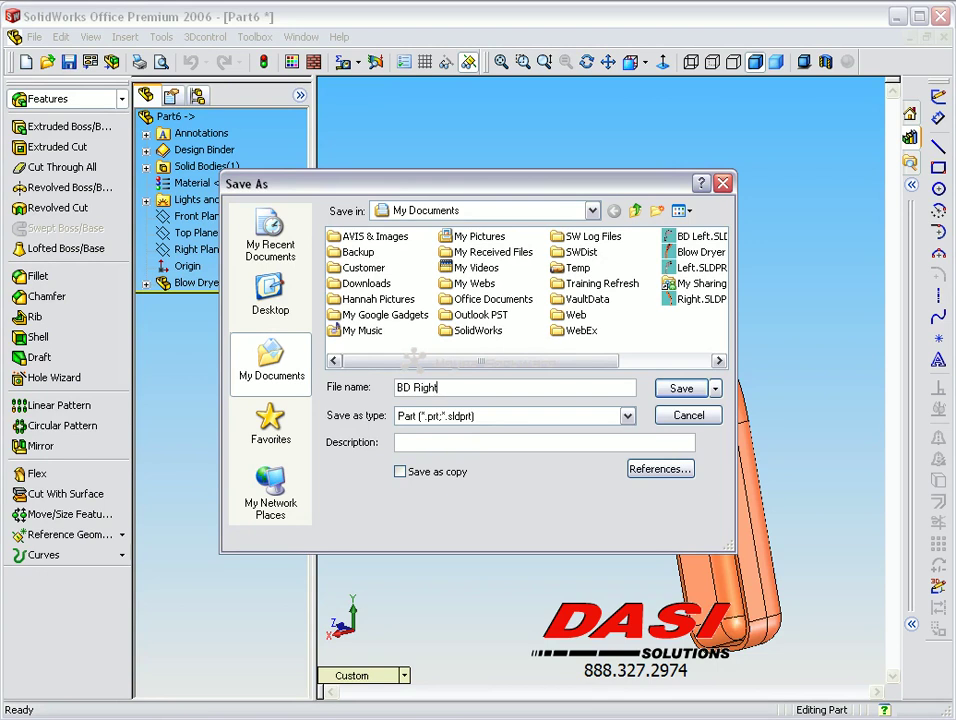
left_click(672, 388)
middle_click_drag(668, 393, 563, 372)
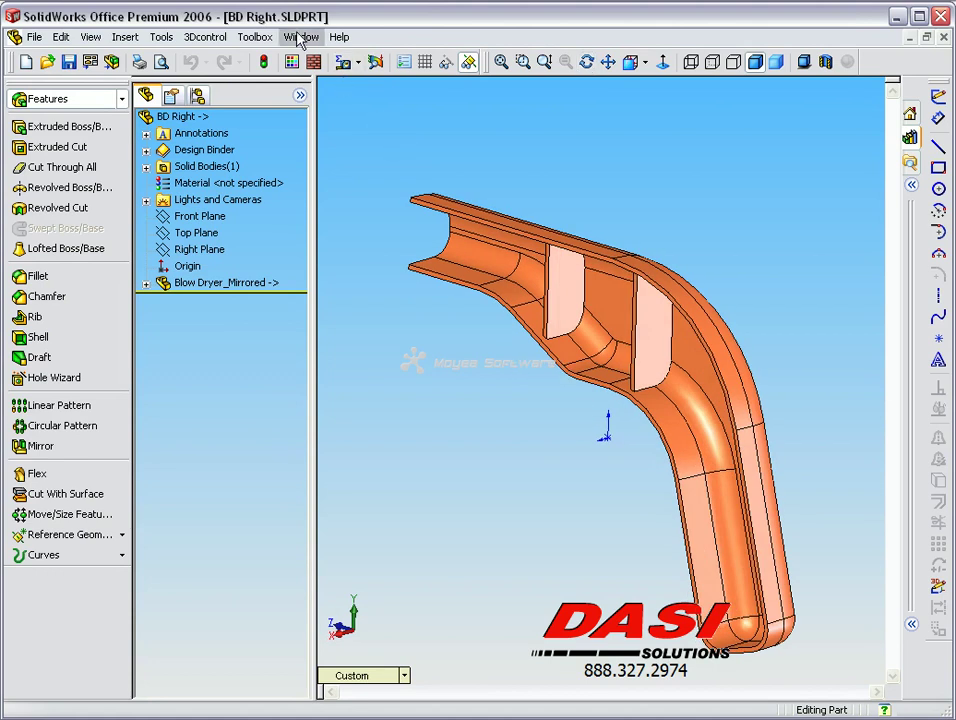
Step: Tile the four open part windows side by side
left_click(300, 38)
left_click(318, 131)
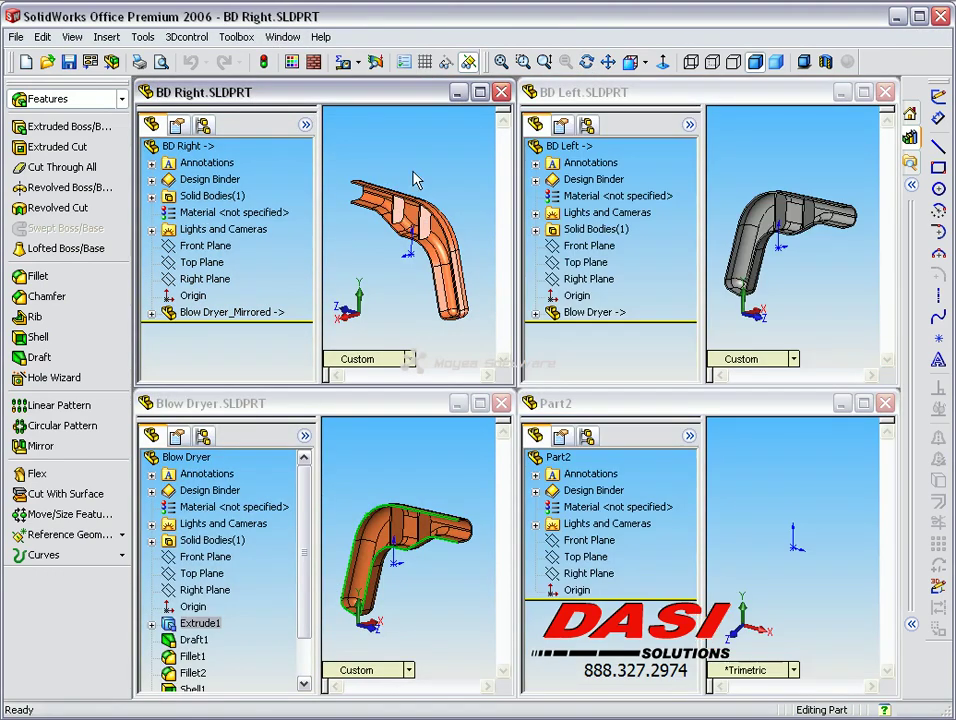
mouse_move(376, 459)
left_mouse_down()
mouse_move(367, 512)
mouse_move(364, 464)
left_mouse_up()
Step: In the BD Right window, zoom in and select the face on the bend
left_click(365, 262)
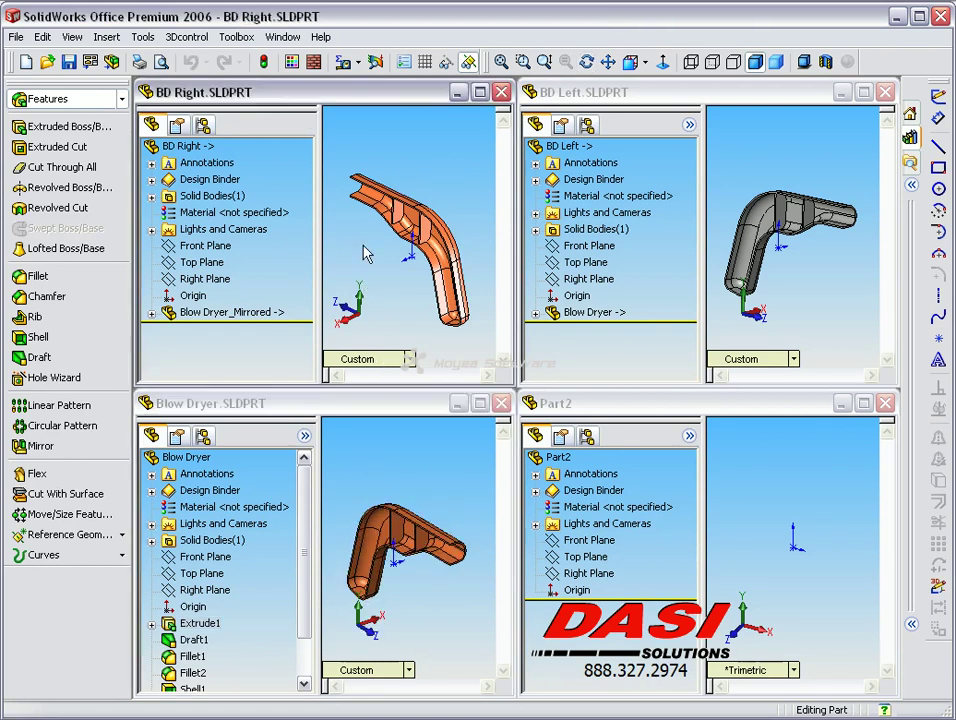
left_click(745, 203)
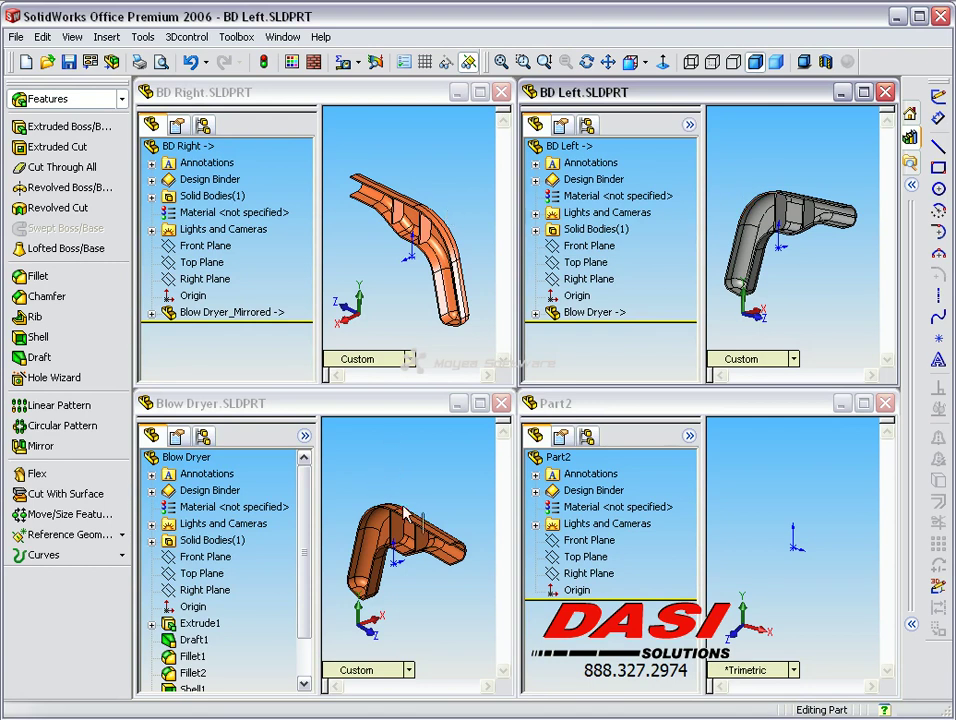
middle_click_drag(395, 170, 456, 167)
scroll(430, 230, "down", 8)
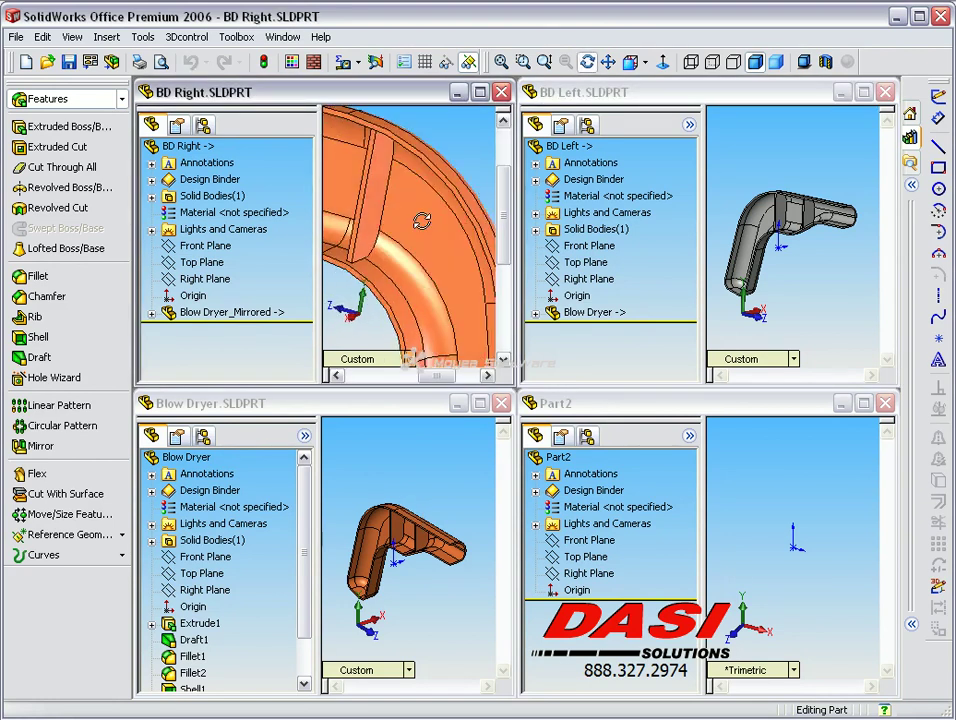
scroll(430, 230, "down", 2)
left_click(432, 230)
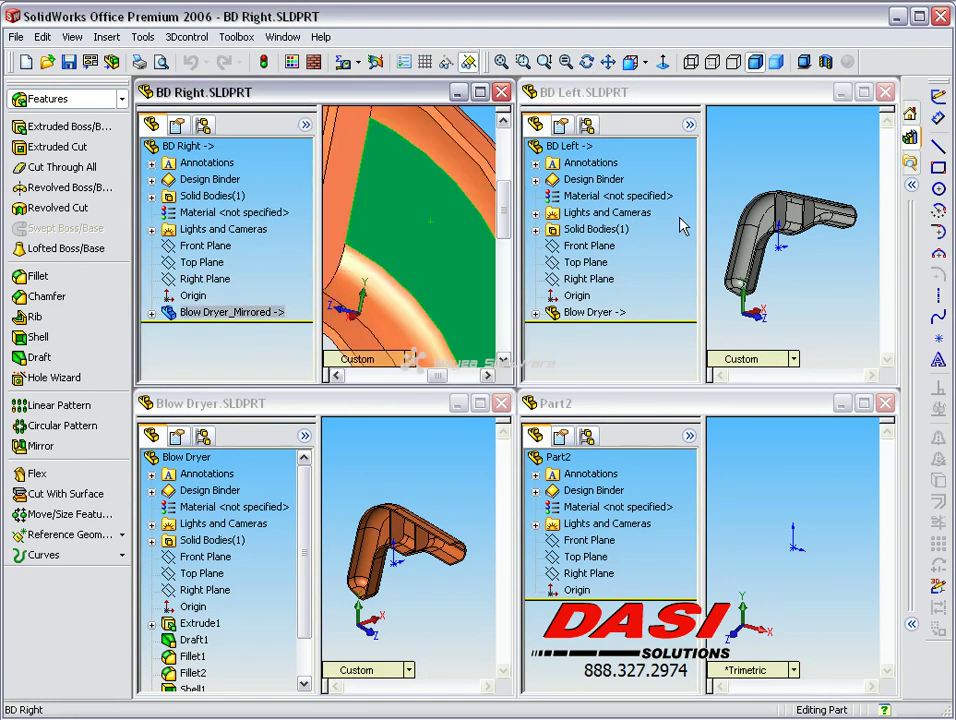
Step: Sketch a circle on BD Right's bend face and cut it Through All
left_click(938, 96)
left_click(938, 188)
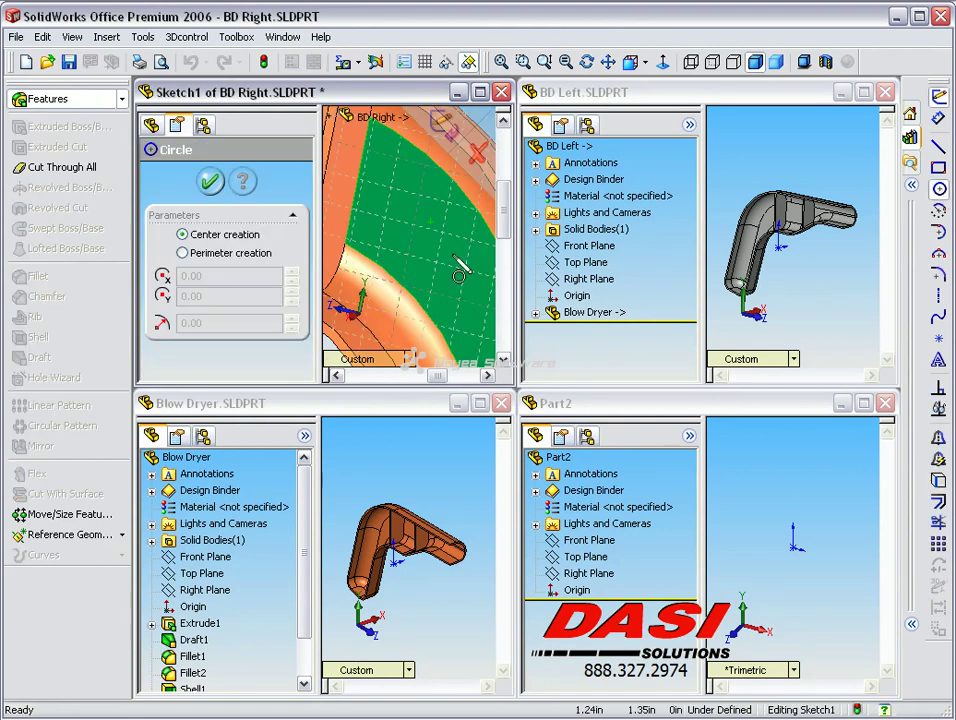
left_click(416, 227)
left_click(434, 249)
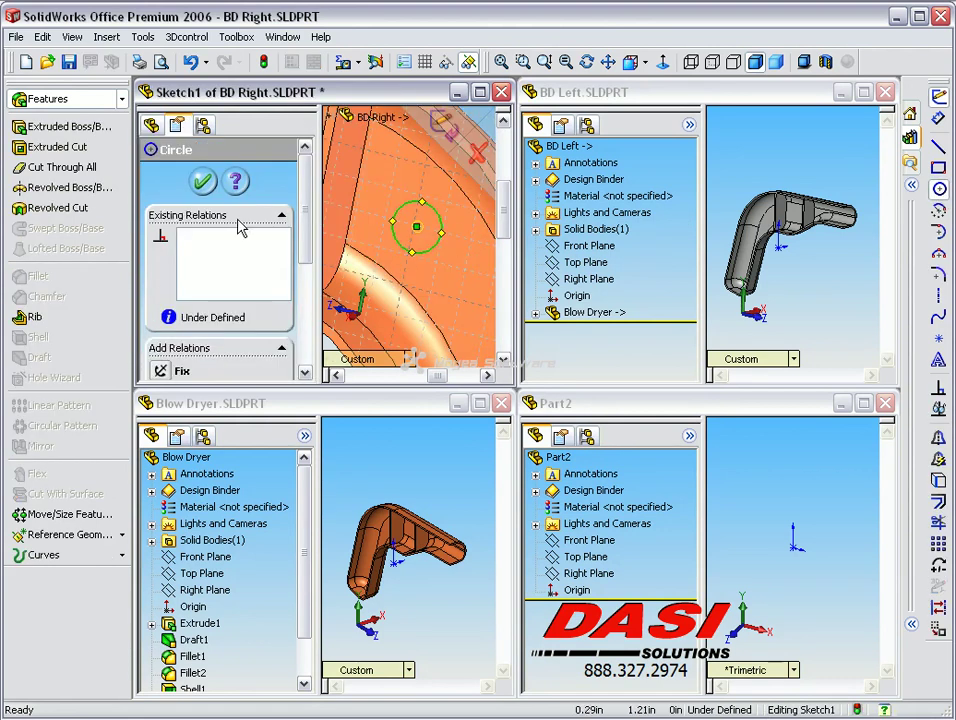
left_click(106, 169)
middle_click_drag(388, 207, 382, 282)
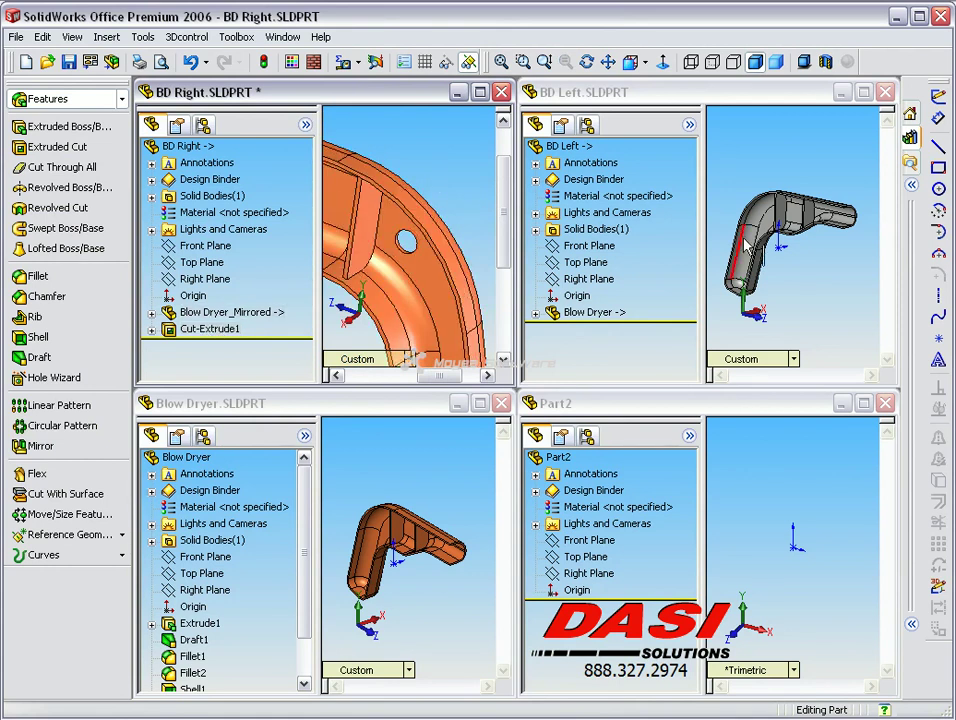
middle_click_drag(809, 271, 795, 208)
scroll(795, 208, "down", 8)
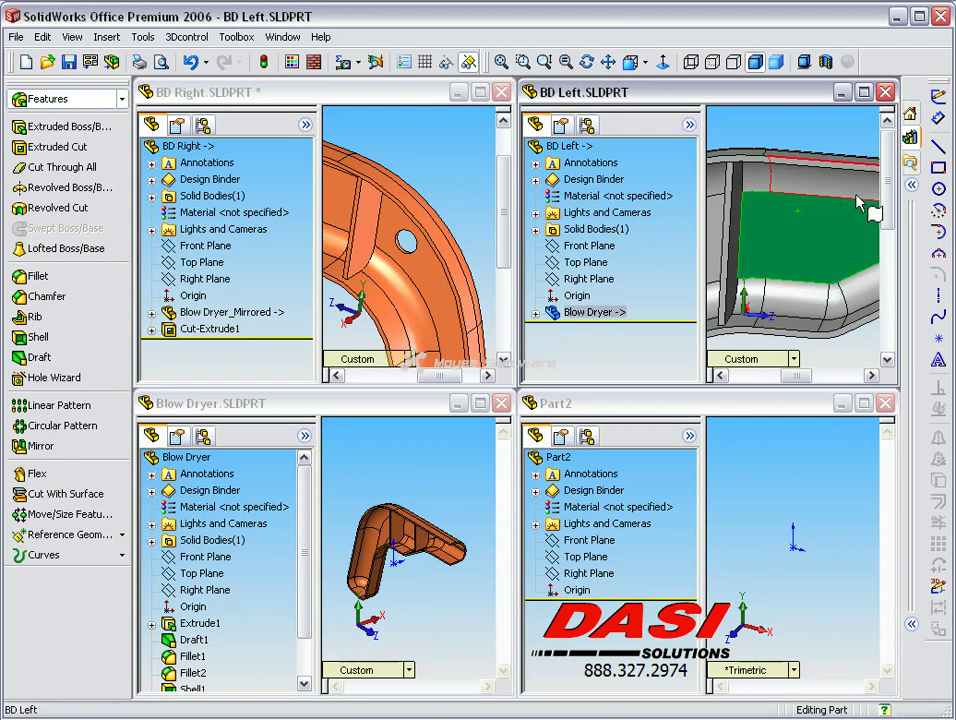
Step: Sketch a narrow rectangle on the BD Left face and cut it Through All as a slot
left_click(938, 167)
left_click(770, 204)
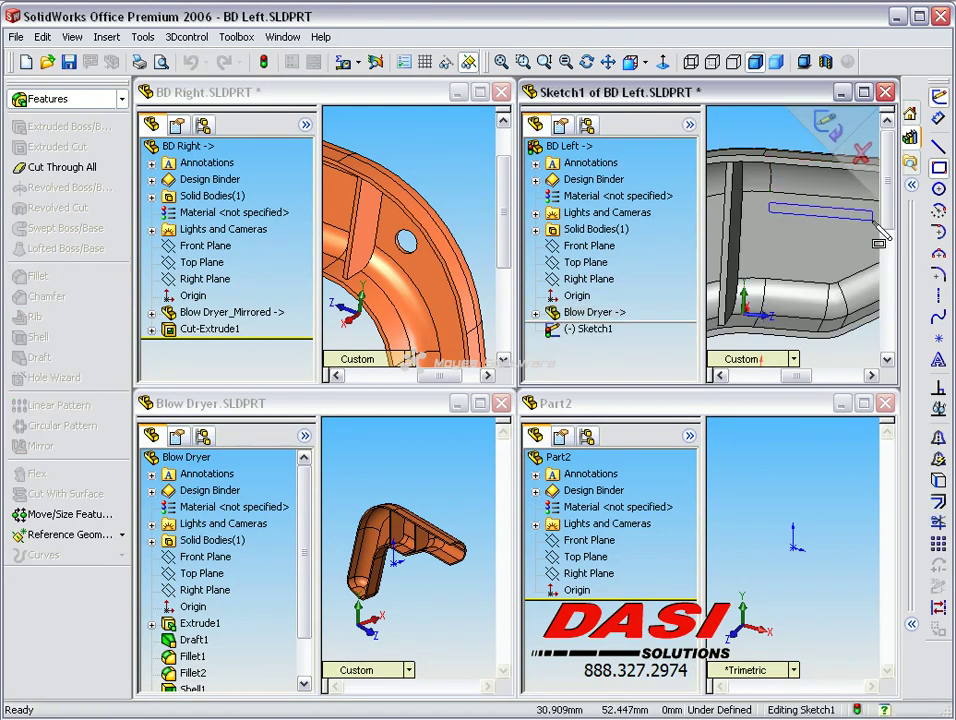
left_click(873, 221)
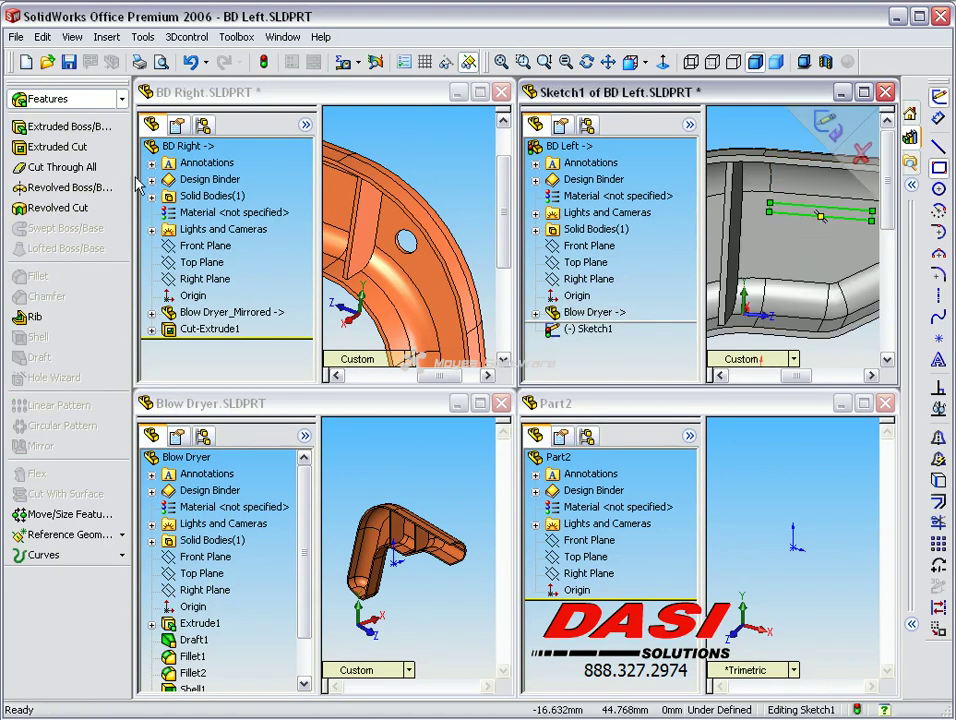
left_click(63, 167)
middle_click_drag(824, 224, 780, 265)
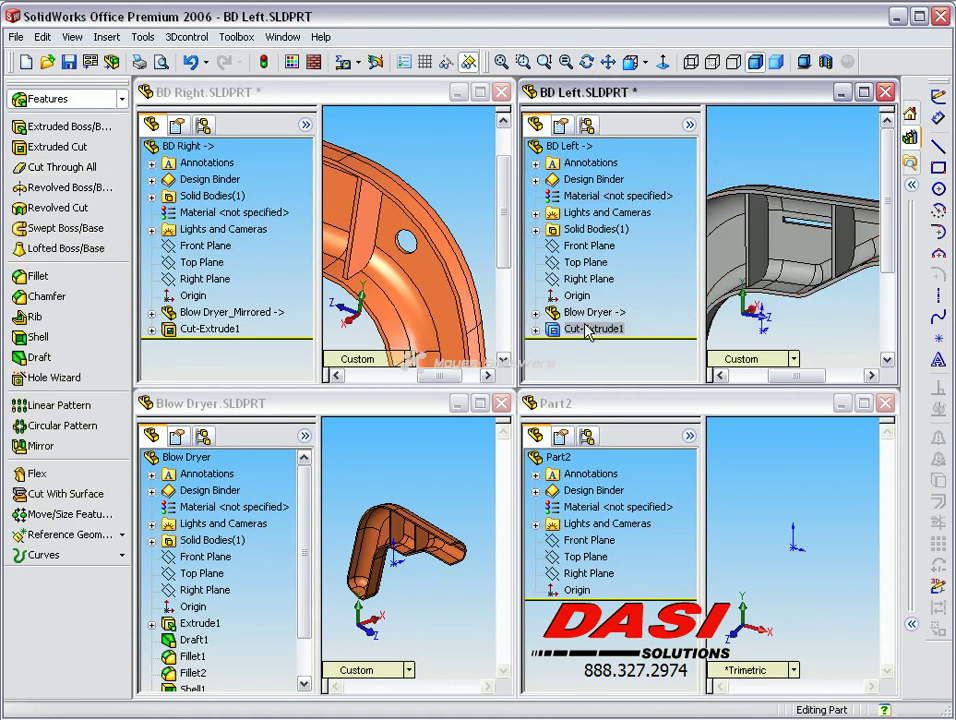
left_click(594, 328)
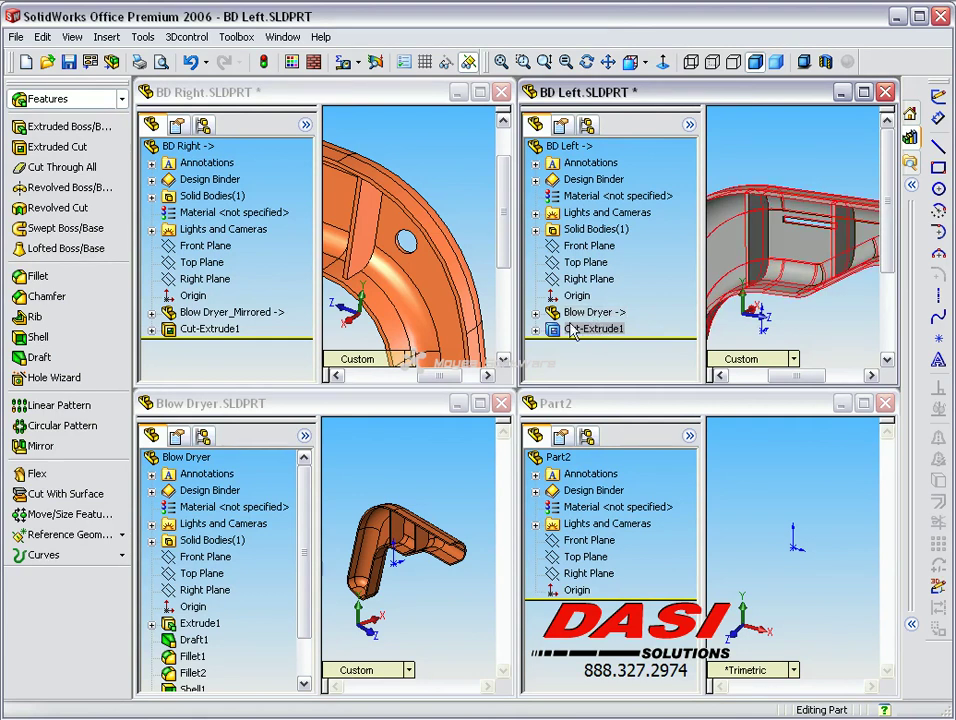
Step: Rotate the Blow Dryer view, then Zoom to Fit both BD Right and BD Left
left_click(416, 497)
middle_click_drag(433, 542, 403, 580)
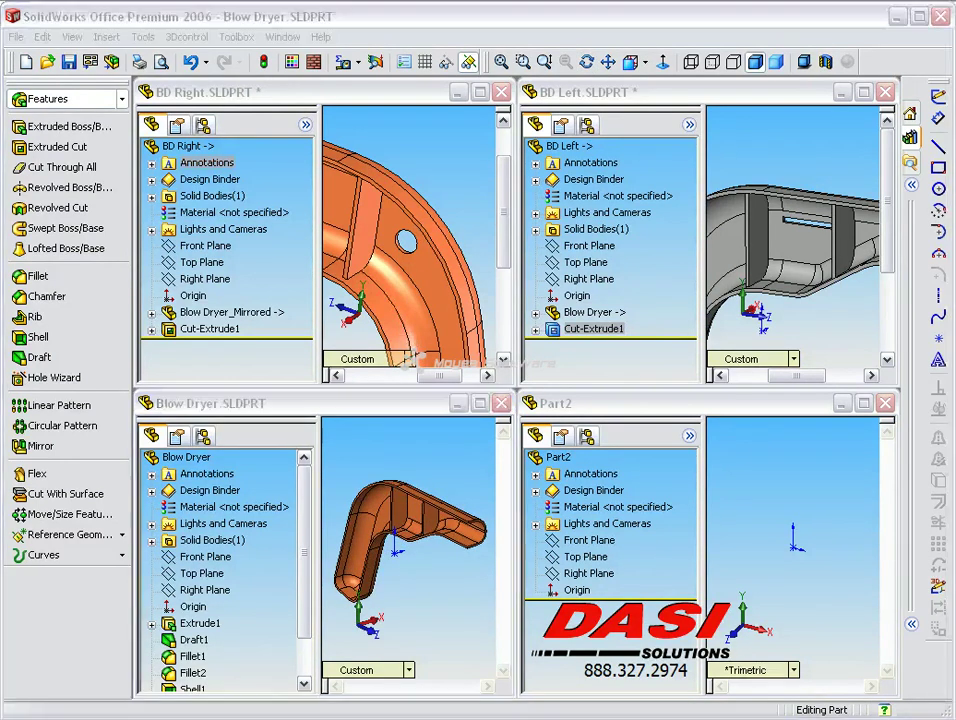
left_click(500, 180)
key("f")
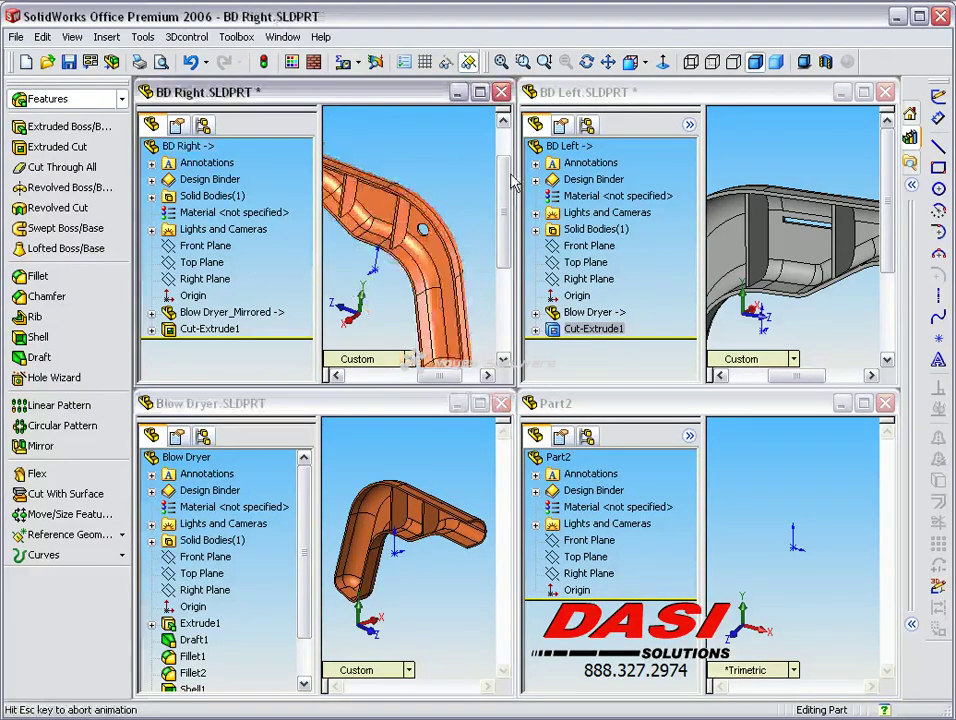
left_click(793, 188)
key("f")
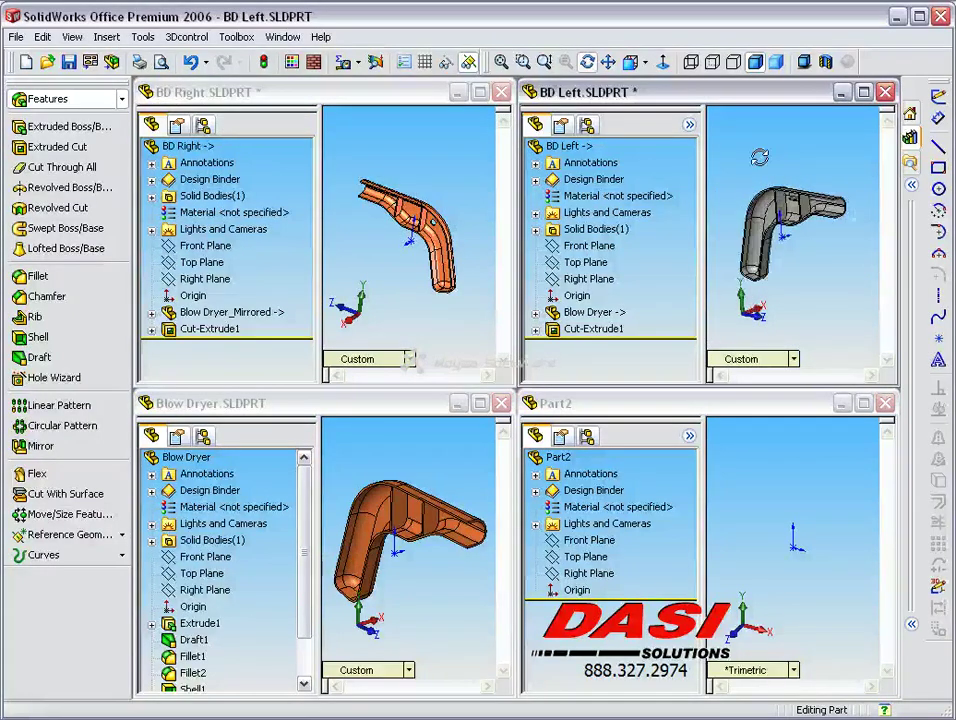